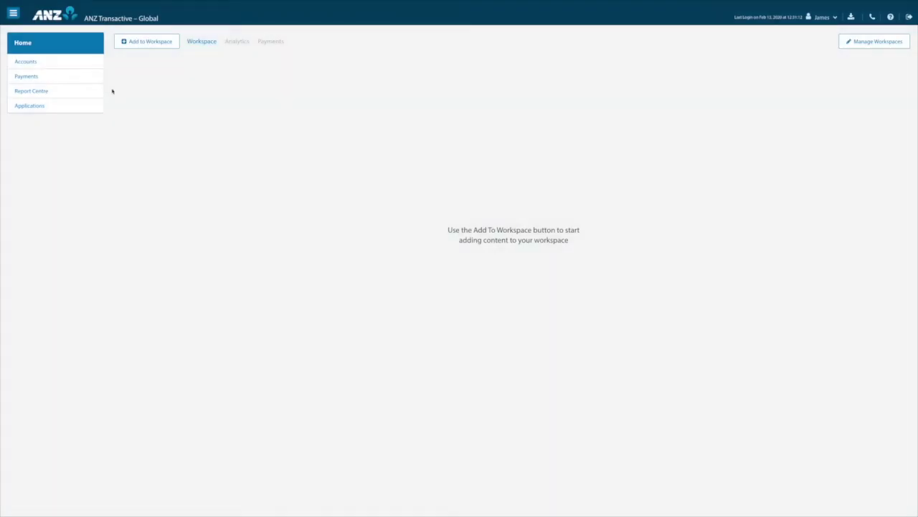
# Step: Open Payments from the left sidebar to reach the Create Payment page
pyautogui.click(26, 76)
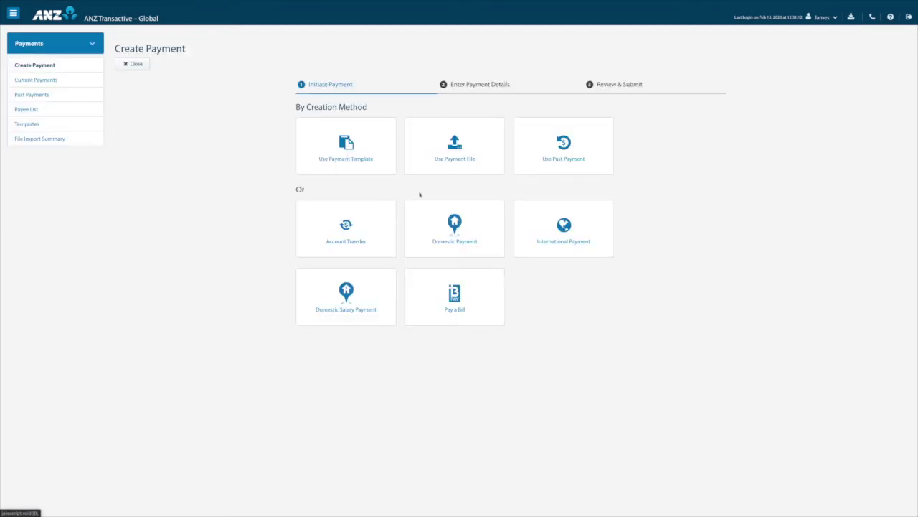
# Step: Start an International Payment debited from the AU Demo 1111 AUD account
pyautogui.click(564, 238)
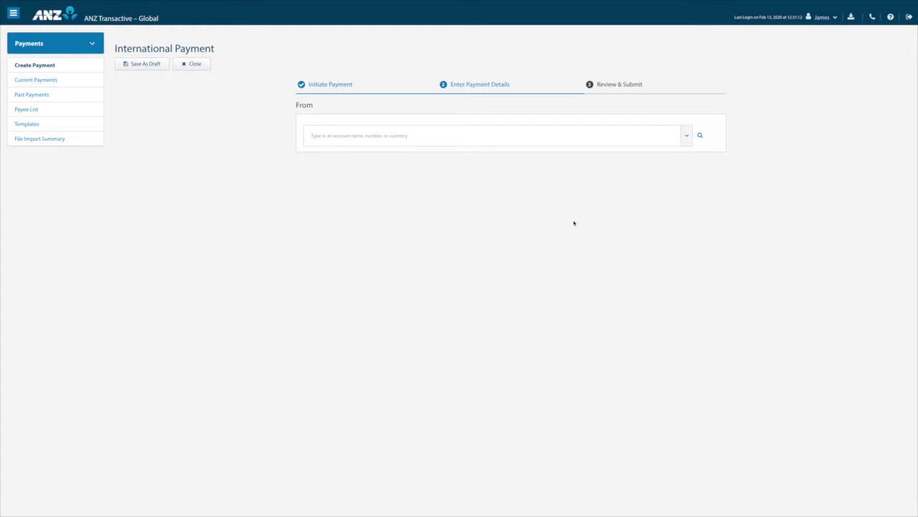
pyautogui.click(689, 134)
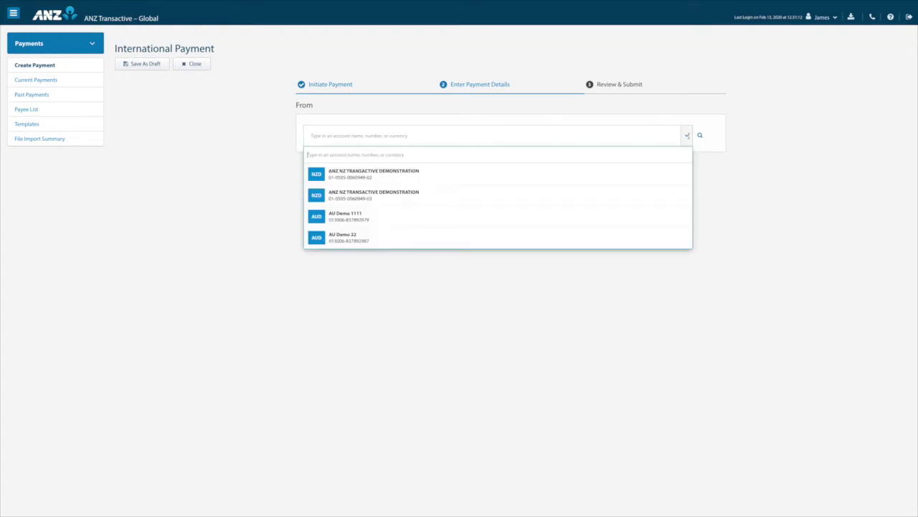
pyautogui.click(352, 219)
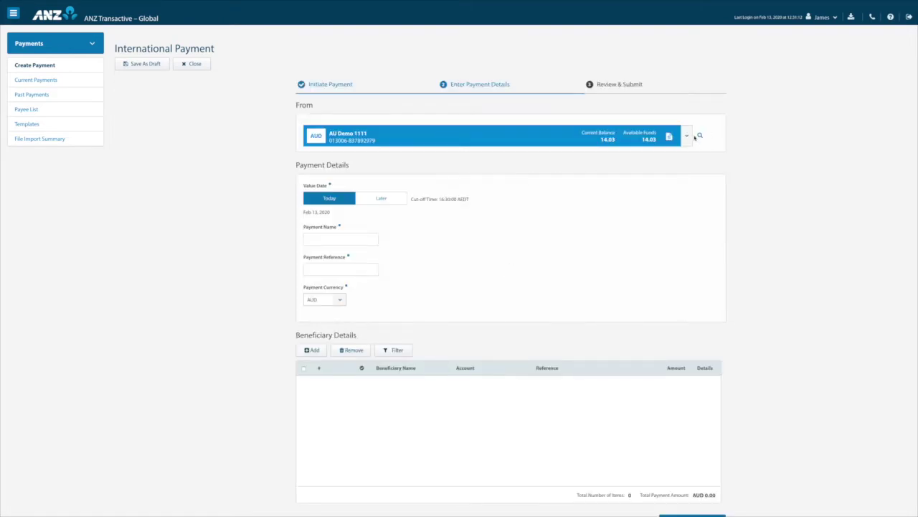
# Step: Name the payment 'INT Payment' with reference 'INT Payment123', switching the value date to Later
pyautogui.click(309, 236)
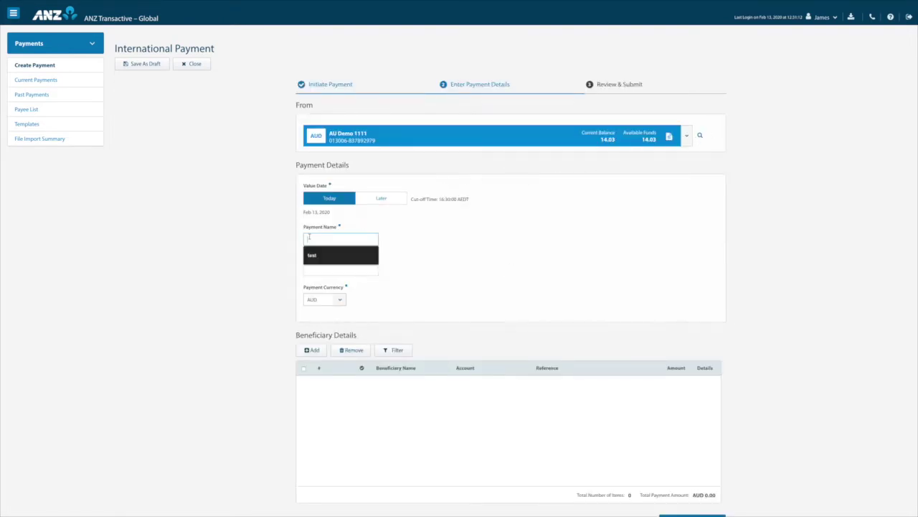
pyautogui.write('INT Payment')
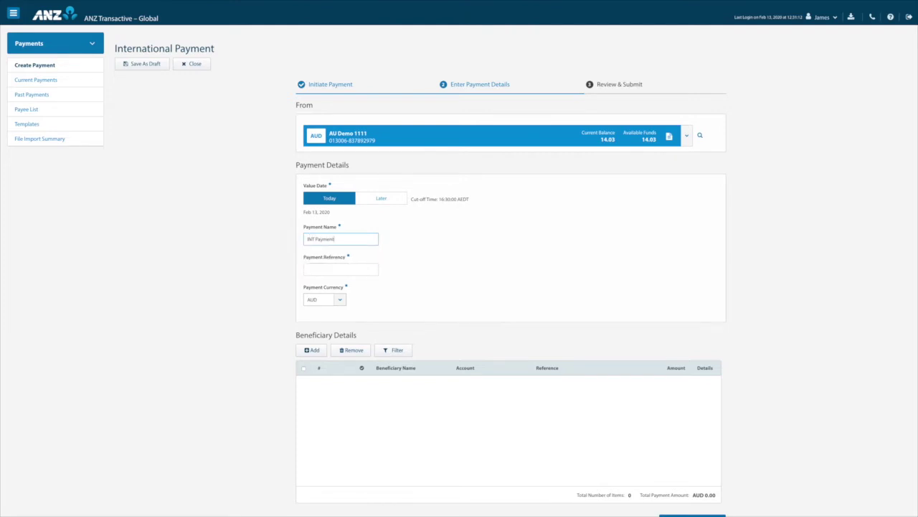
pyautogui.click(341, 269)
pyautogui.write('INT P')
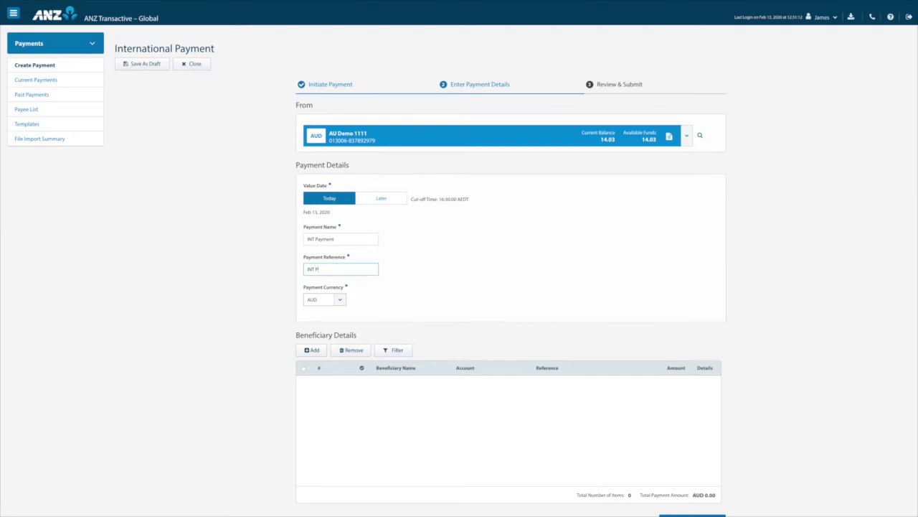
pyautogui.write('ayment123')
pyautogui.click(379, 202)
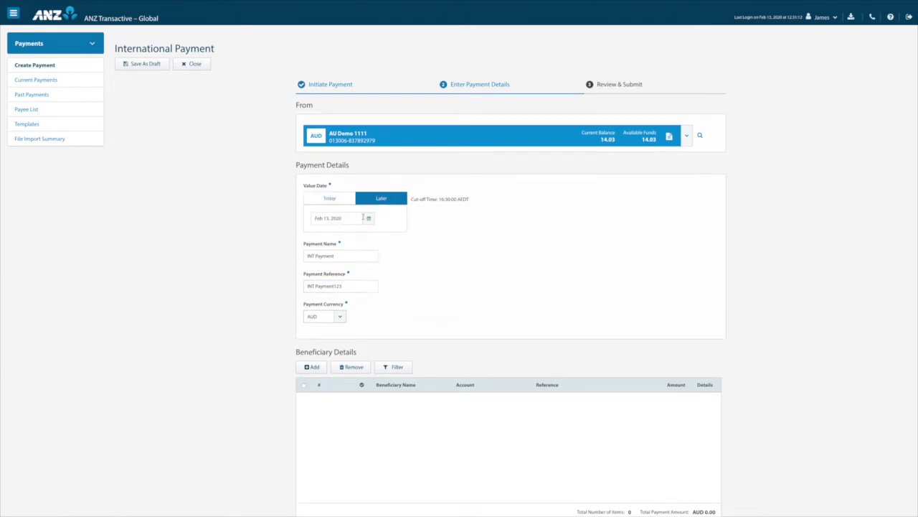
# Step: Reset the value date to Today and change the payment currency from AUD to EUR
pyautogui.click(326, 200)
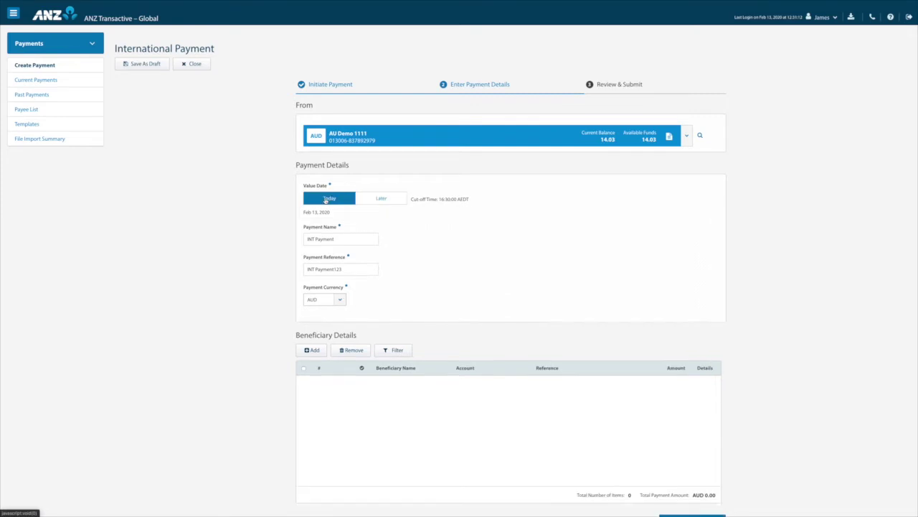
pyautogui.click(340, 300)
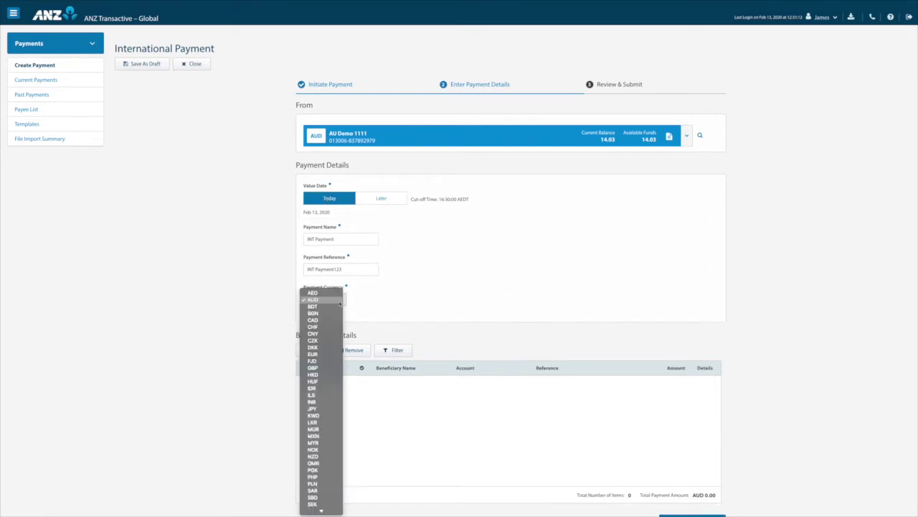
pyautogui.click(330, 354)
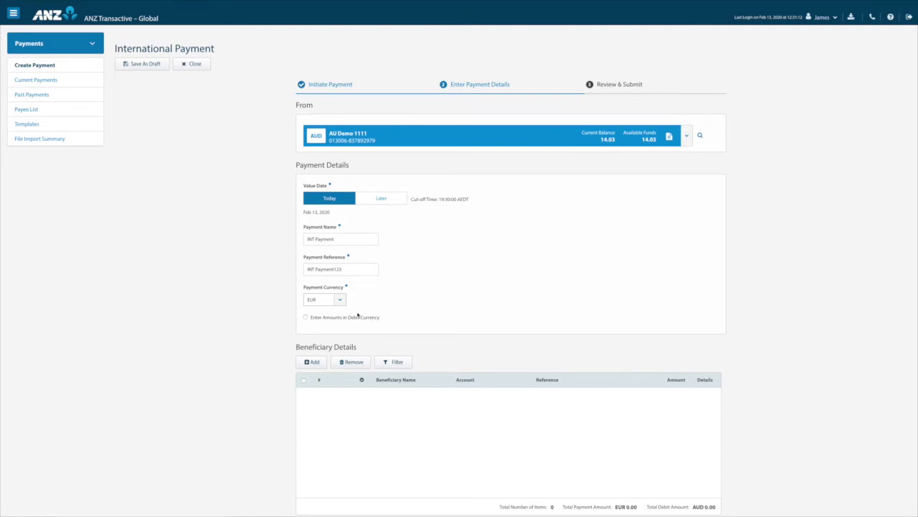
pyautogui.scroll(-1, 310, 313)
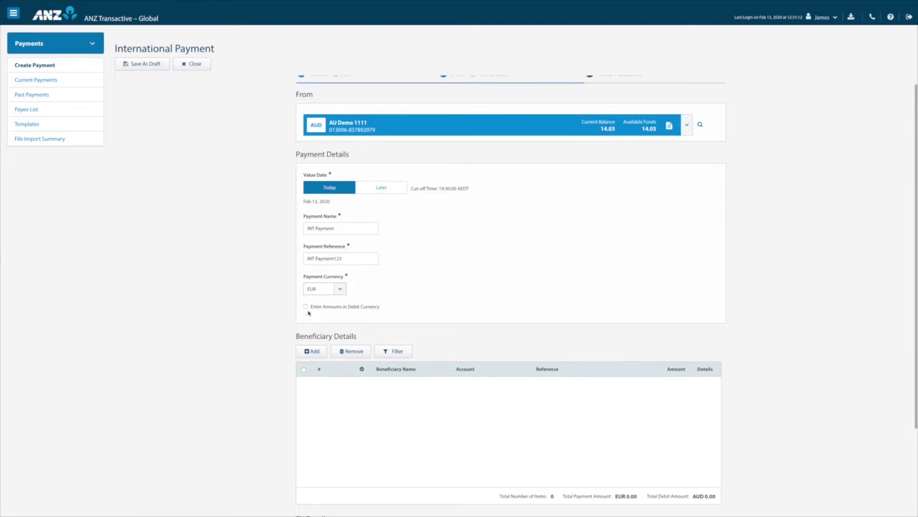
# Step: Add abc pty ltd as beneficiary line 1 and select its INT Payment123 reference
pyautogui.scroll(-3, 309, 312)
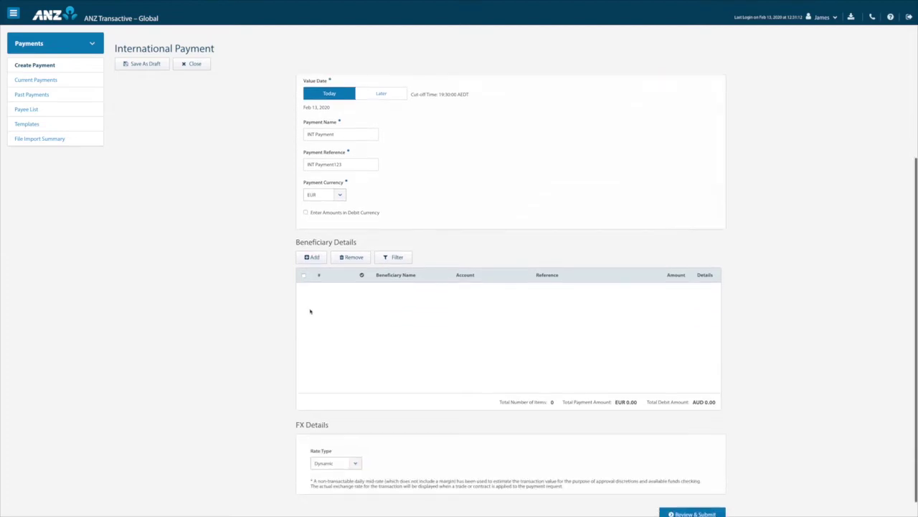
pyautogui.click(309, 257)
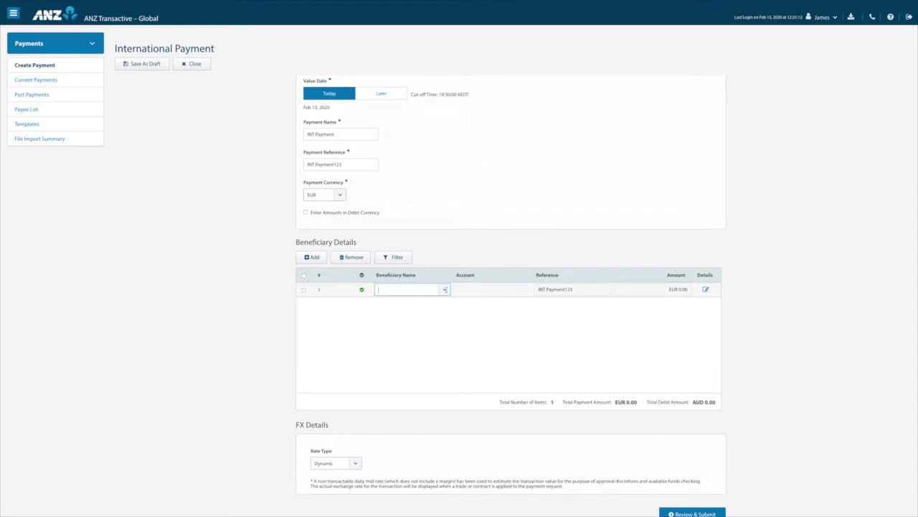
pyautogui.click(445, 289)
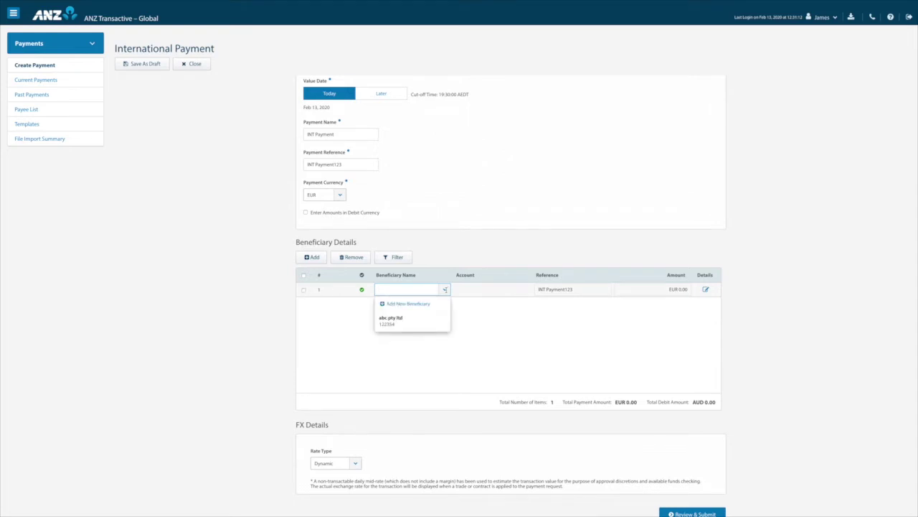
pyautogui.click(400, 320)
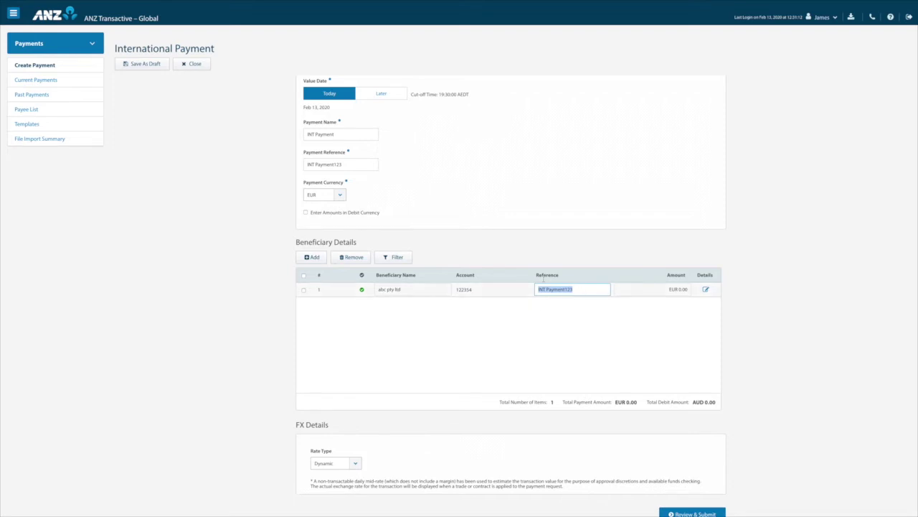
pyautogui.moveTo(346, 164); pyautogui.dragTo(296, 164)
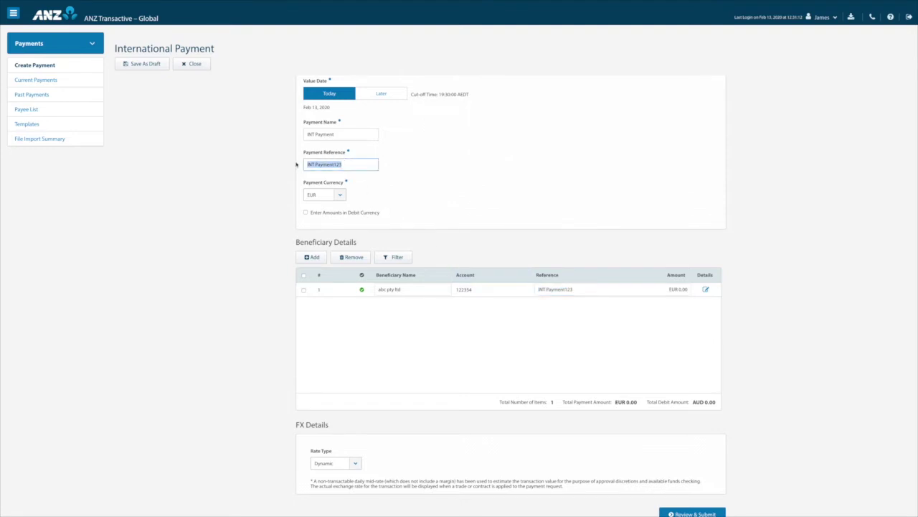
# Step: Open the abc pty ltd row's payment details, then its beneficiary details editor
pyautogui.click(706, 290)
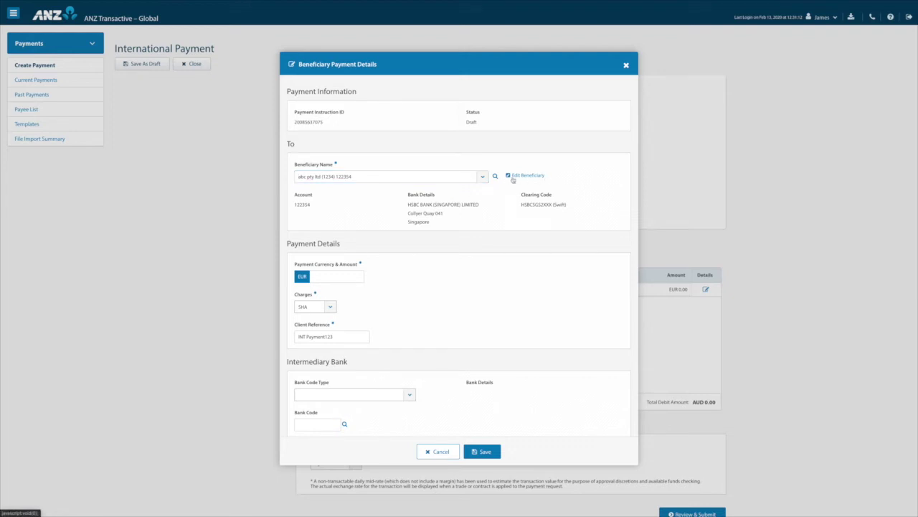
pyautogui.click(511, 175)
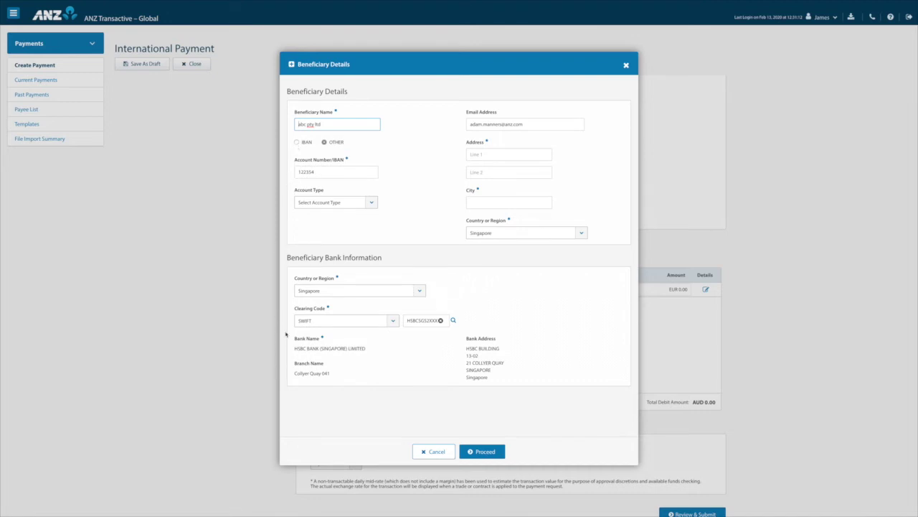
pyautogui.click(438, 452)
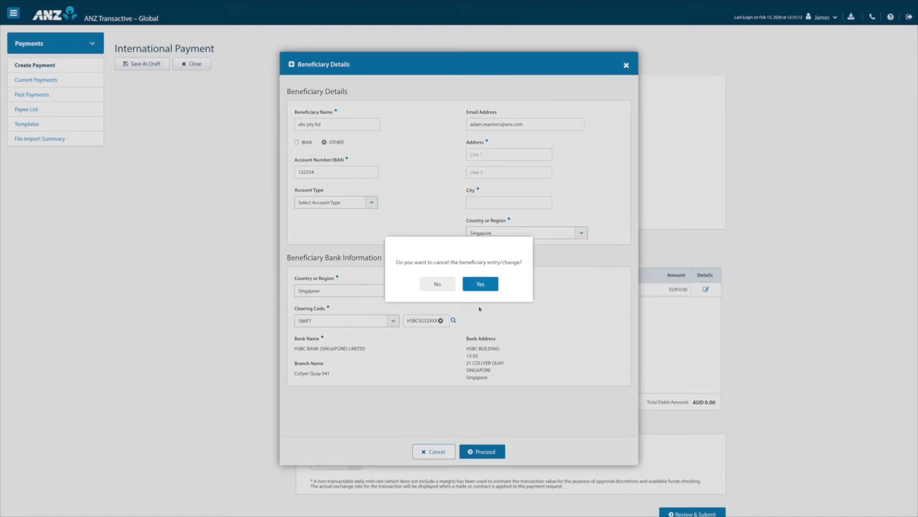
pyautogui.click(479, 288)
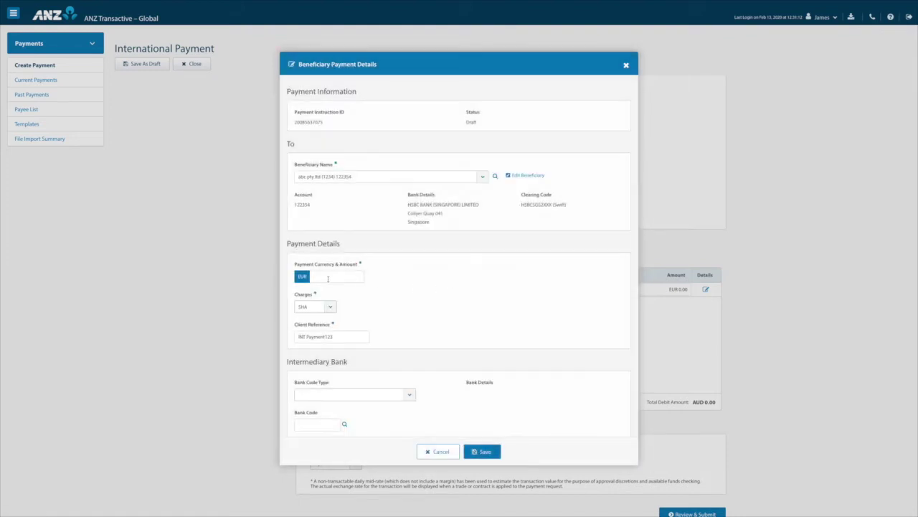
pyautogui.click(318, 277)
# Step: Set the abc pty ltd amount to EUR 19.00 with OUR charges and save the details
pyautogui.write('18')
pyautogui.press('Tab')
pyautogui.click(330, 308)
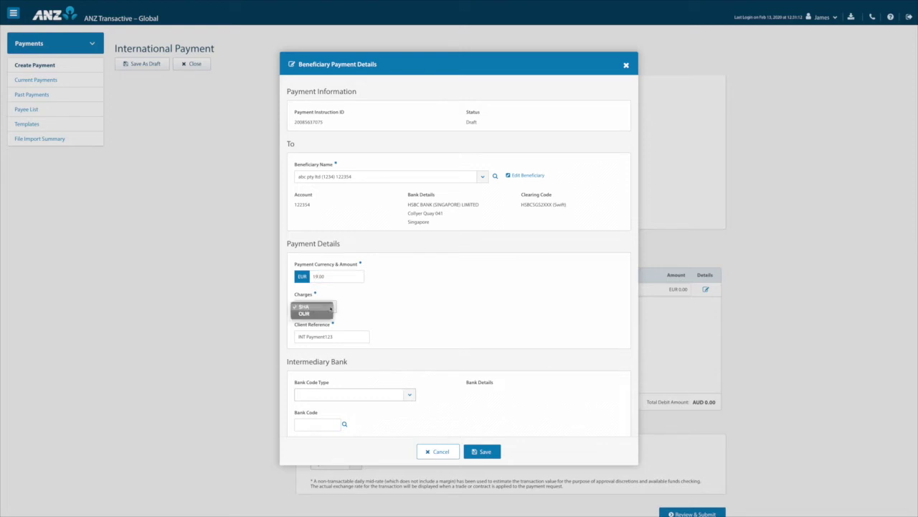
pyautogui.click(323, 314)
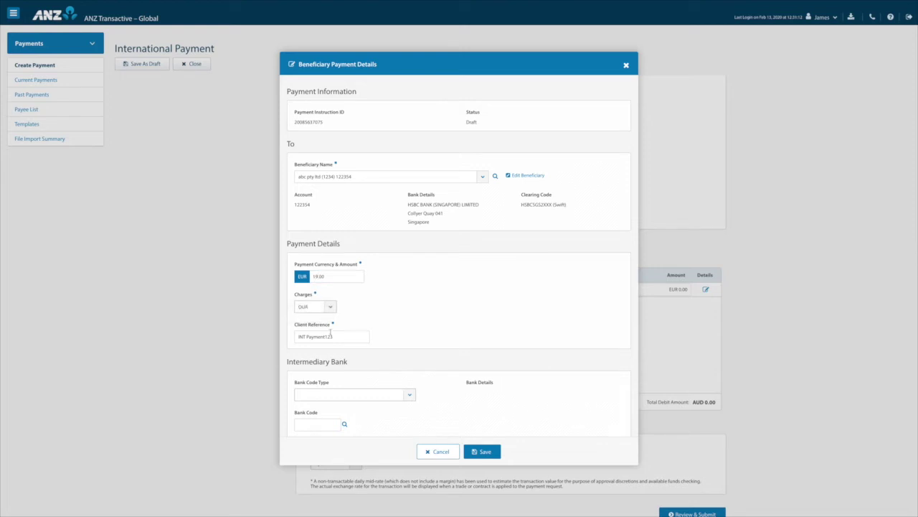
pyautogui.moveTo(334, 337); pyautogui.dragTo(284, 339)
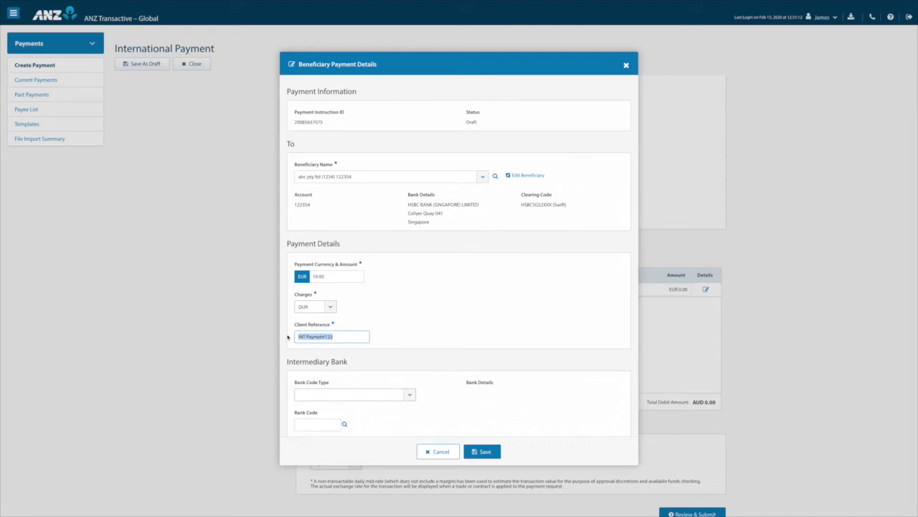
pyautogui.scroll(-3, 299, 337)
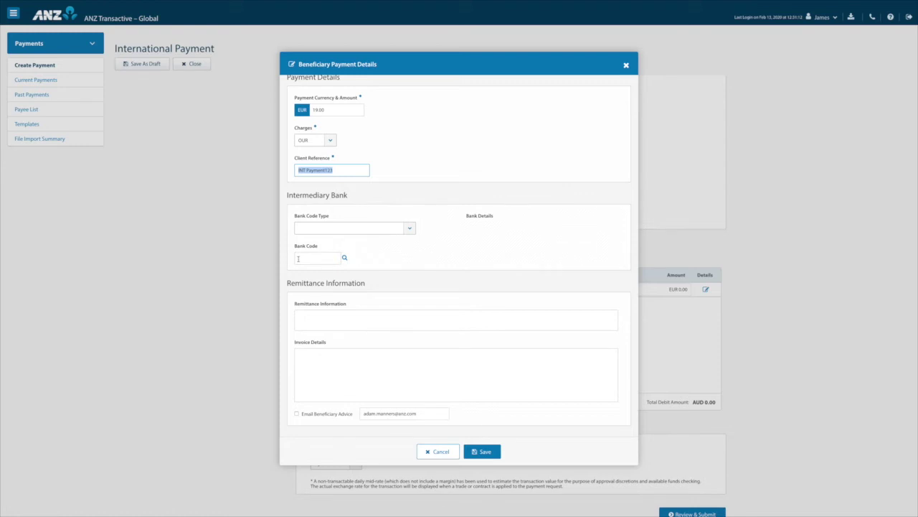
pyautogui.scroll(-1, 301, 316)
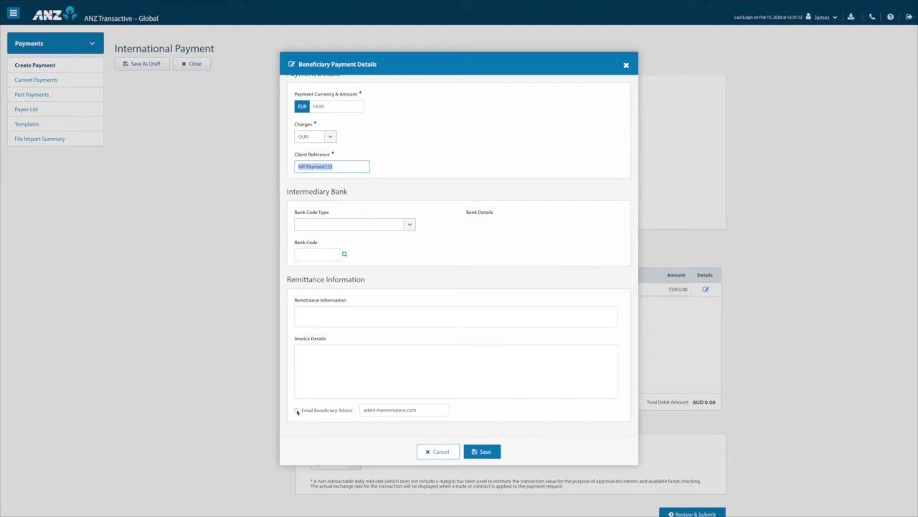
pyautogui.click(485, 451)
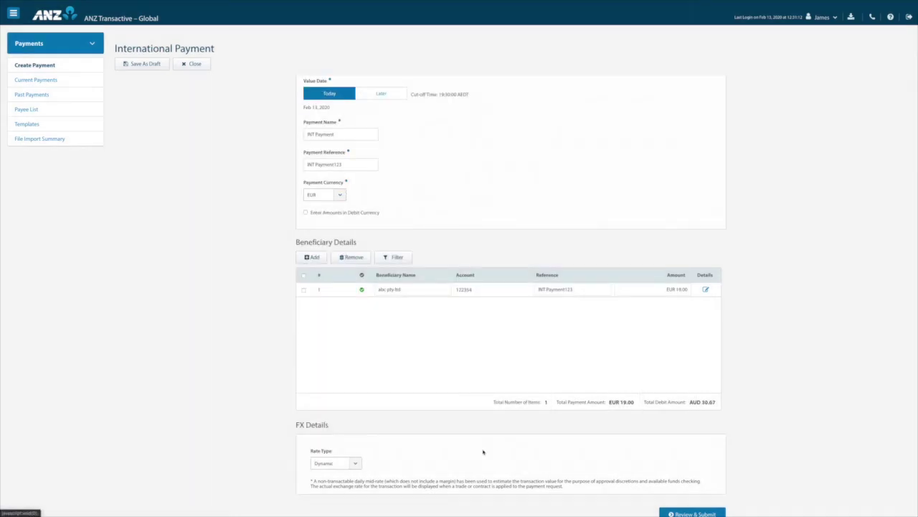
pyautogui.scroll(-1, 482, 451)
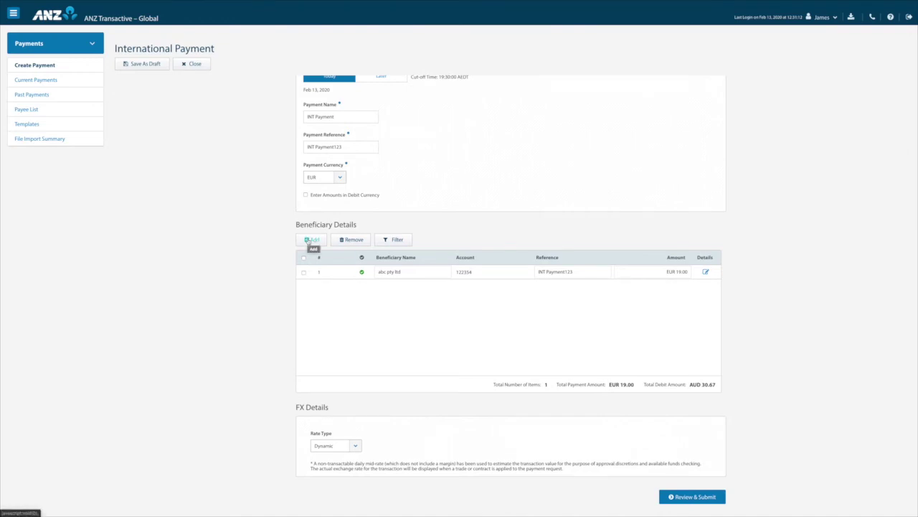
pyautogui.click(308, 240)
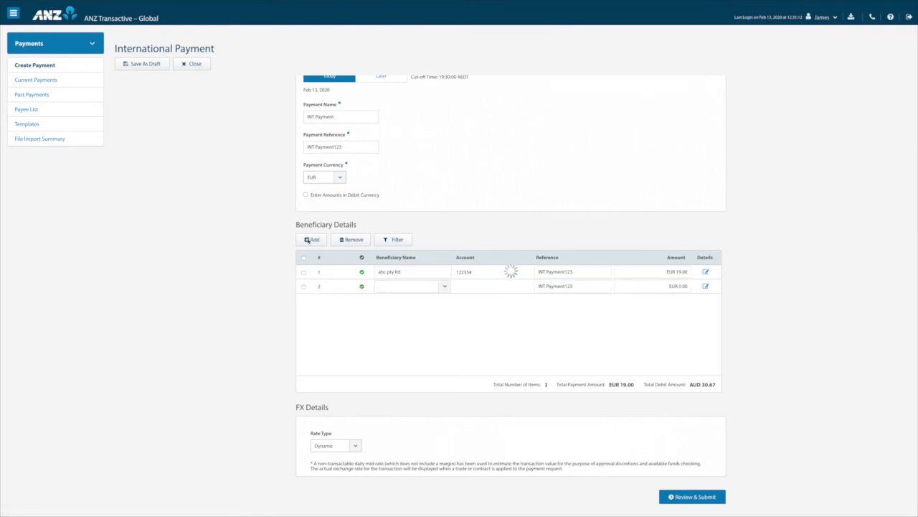
pyautogui.click(307, 240)
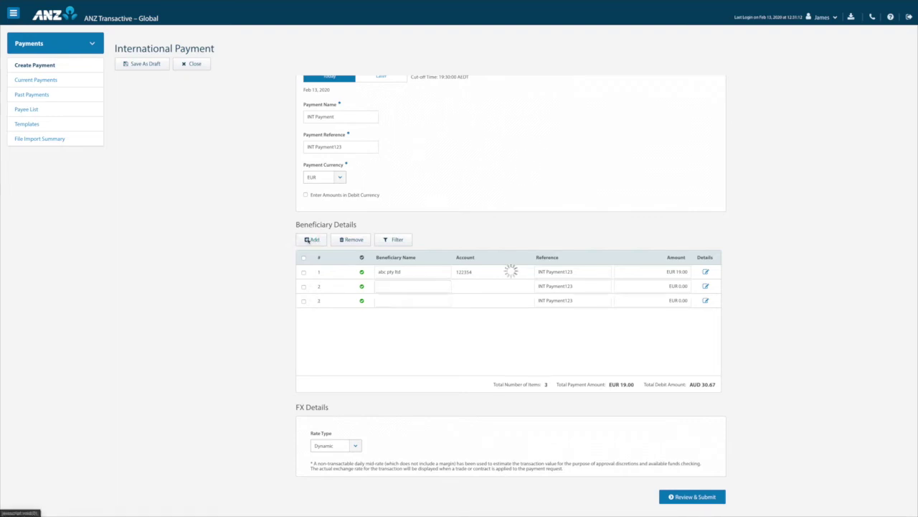
pyautogui.click(307, 240)
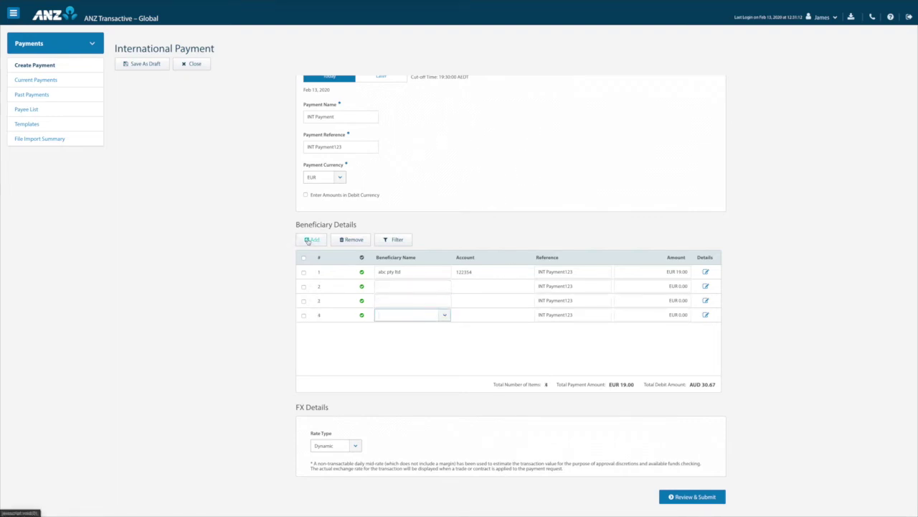
pyautogui.click(304, 315)
pyautogui.click(304, 301)
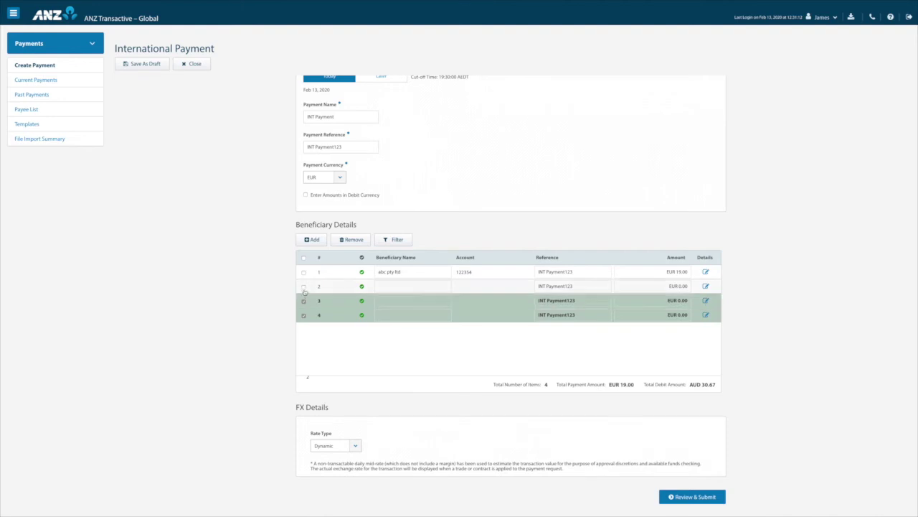
pyautogui.click(303, 287)
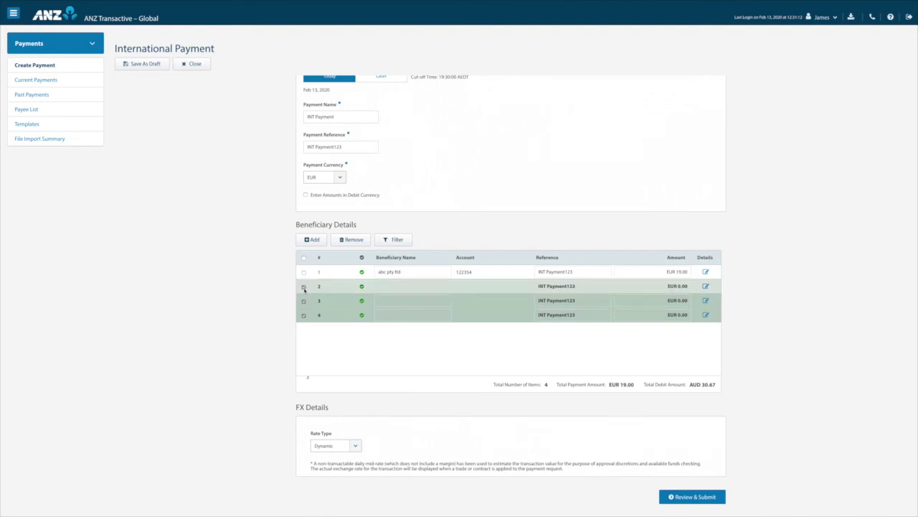
pyautogui.click(350, 239)
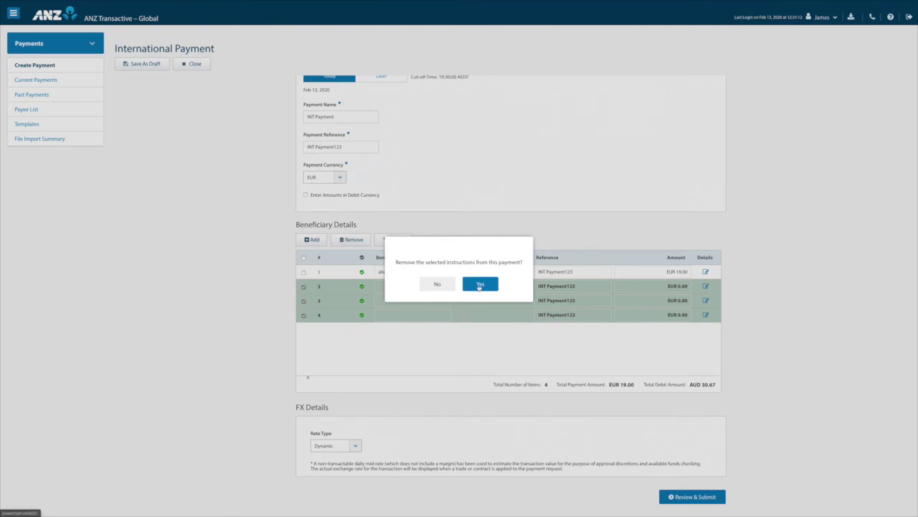
pyautogui.click(479, 286)
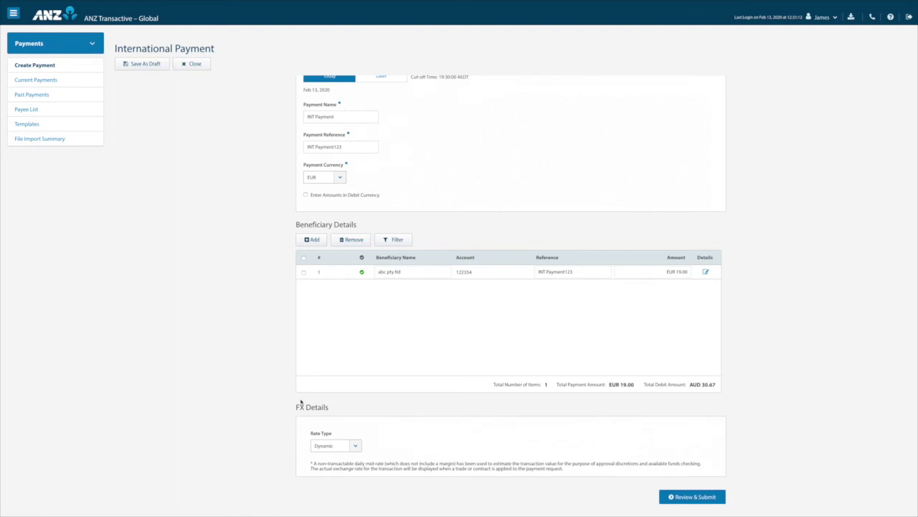
pyautogui.click(355, 446)
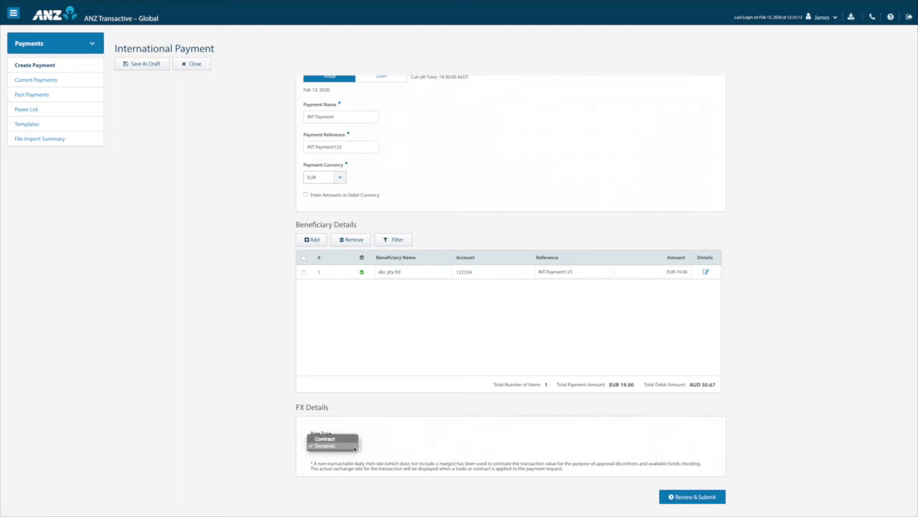
pyautogui.click(354, 439)
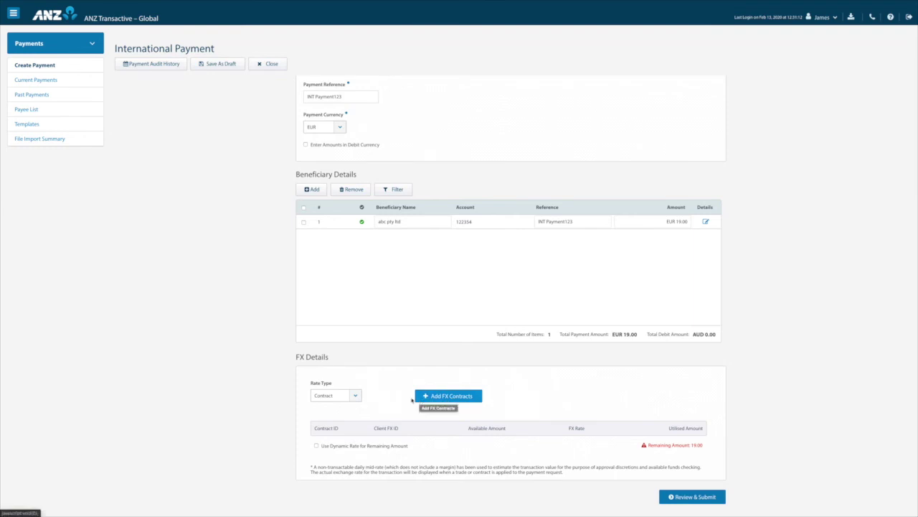
pyautogui.click(316, 446)
pyautogui.scroll(-1, 316, 462)
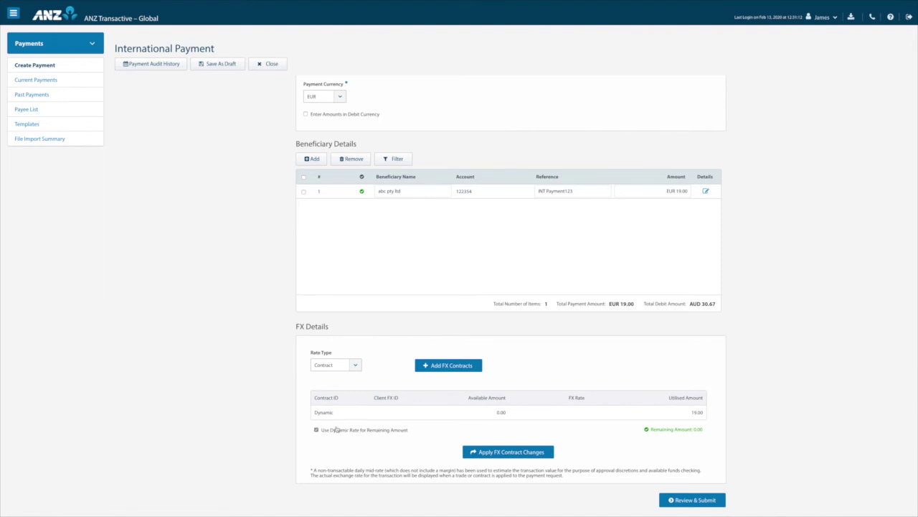
pyautogui.click(356, 366)
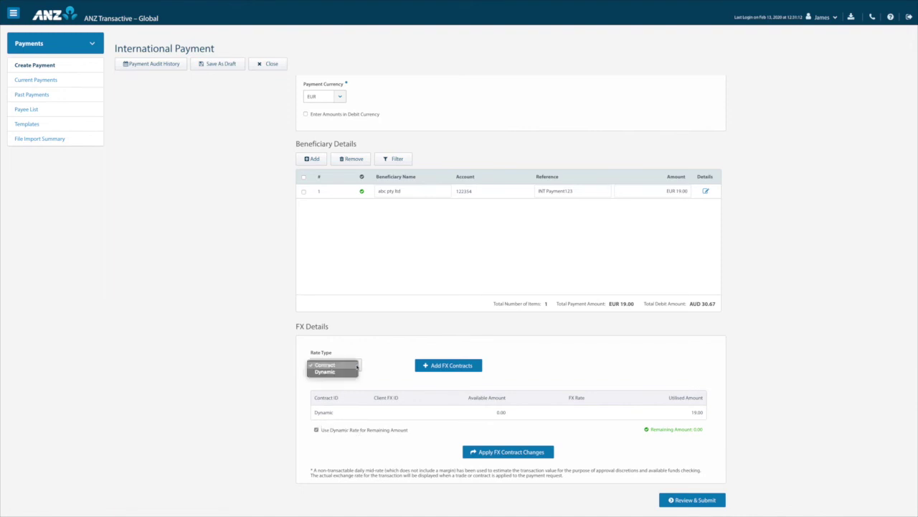
pyautogui.click(328, 372)
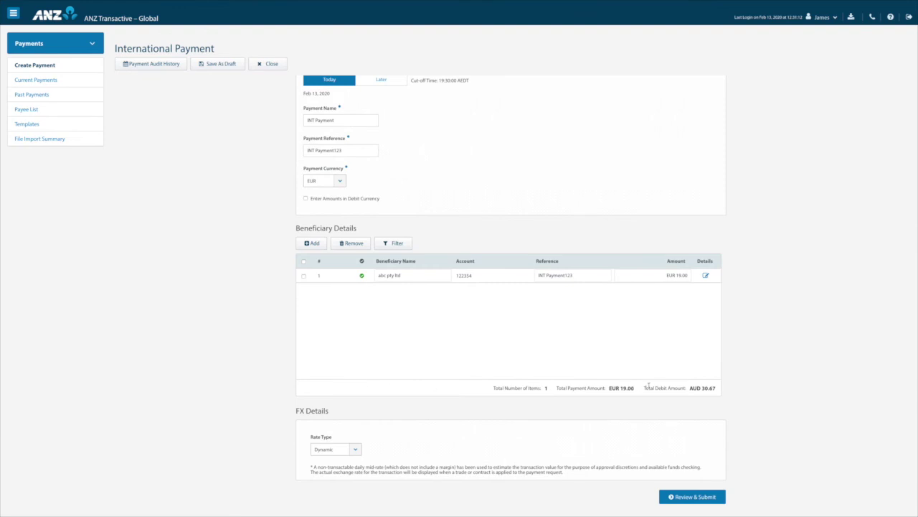
pyautogui.moveTo(645, 386); pyautogui.dragTo(722, 391)
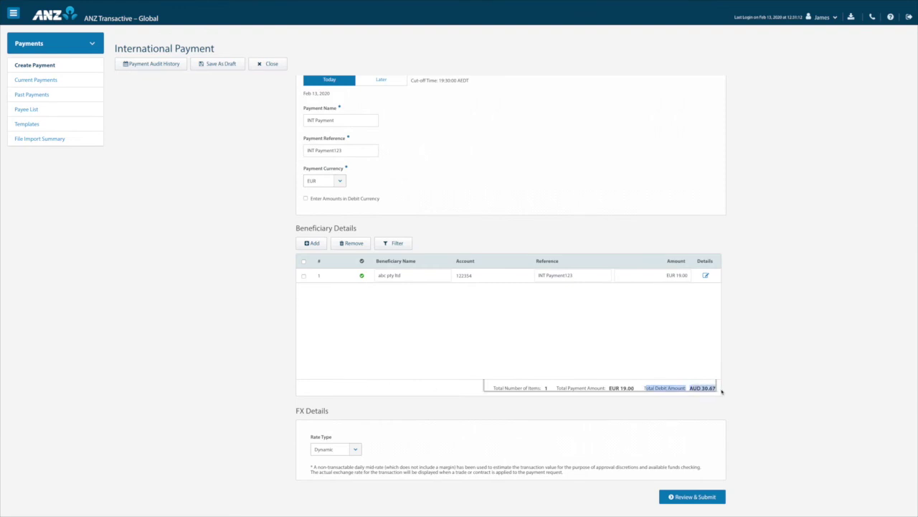
pyautogui.click(717, 391)
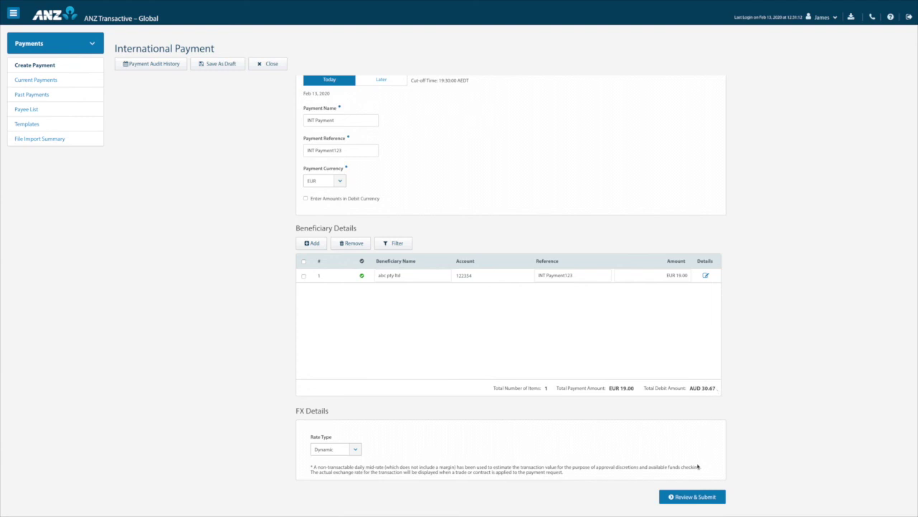
# Step: Review and submit the EUR 19.00 payment, then acknowledge the submission confirmation
pyautogui.click(695, 501)
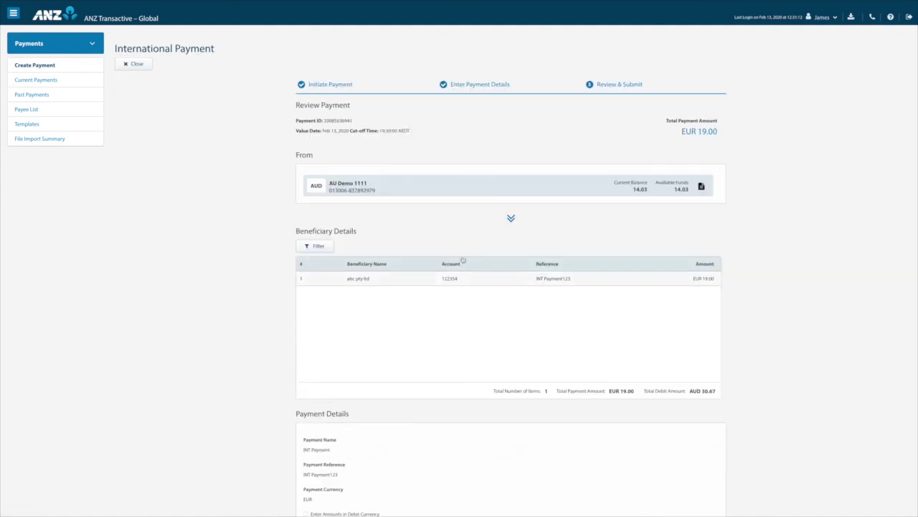
pyautogui.scroll(-2, 285, 154)
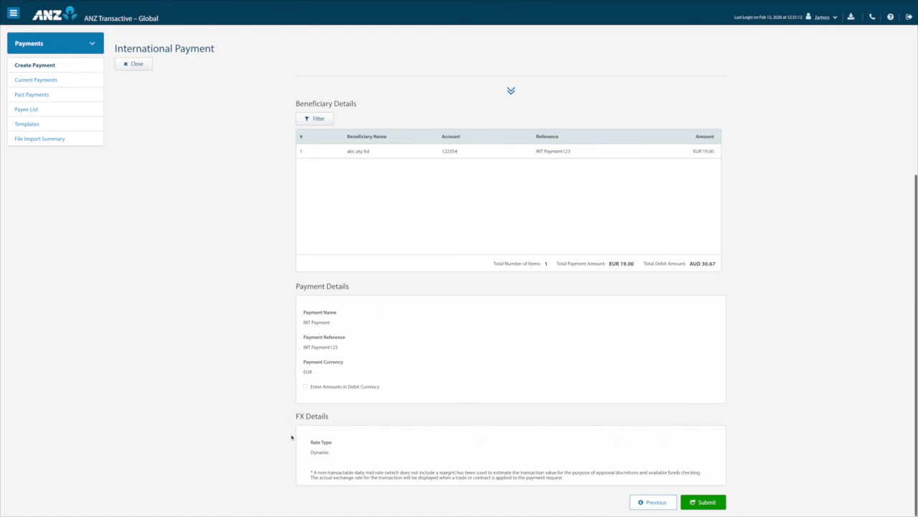
pyautogui.click(706, 504)
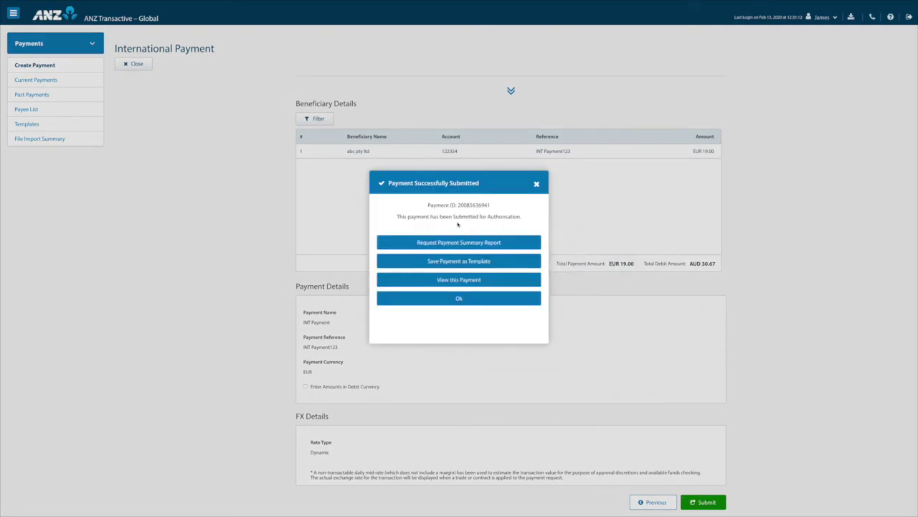
pyautogui.moveTo(427, 206); pyautogui.dragTo(519, 214)
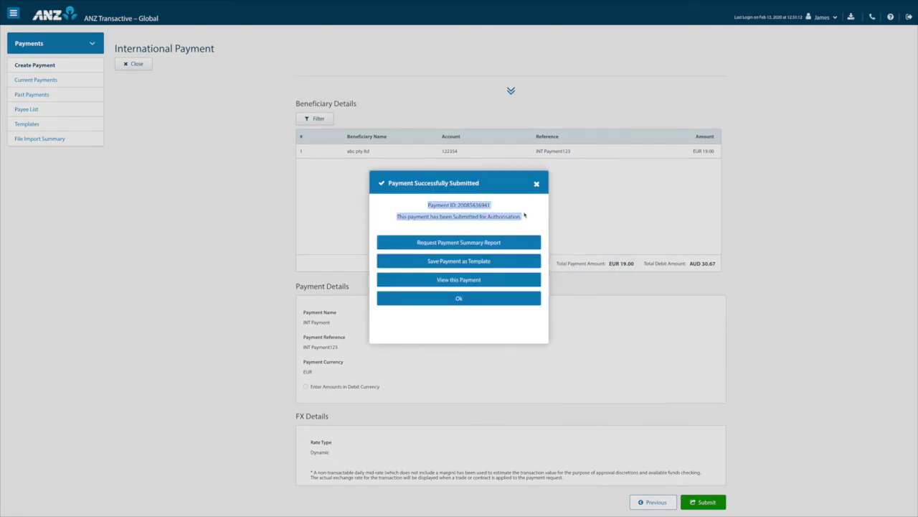
pyautogui.click(525, 217)
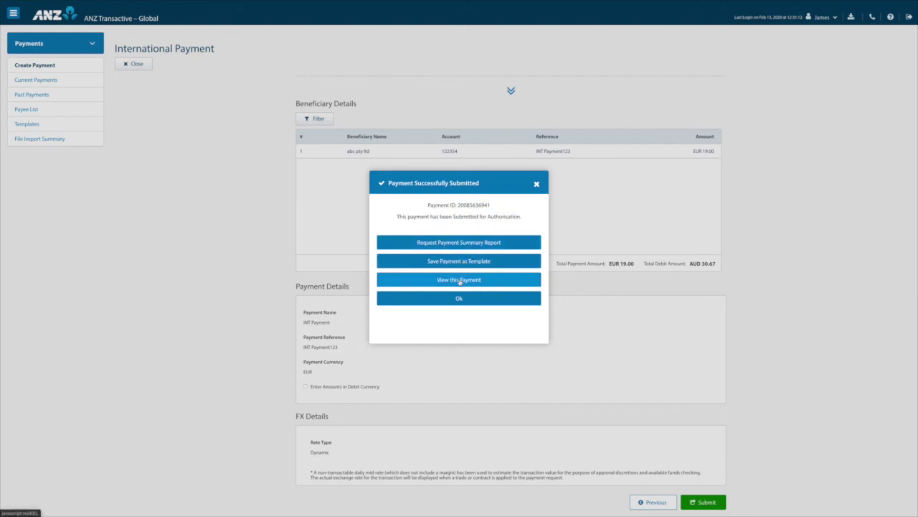
pyautogui.click(458, 300)
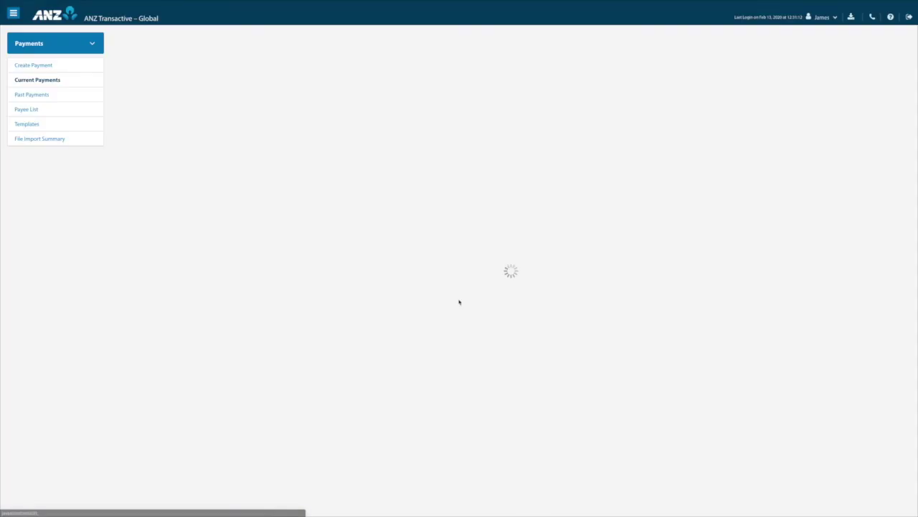